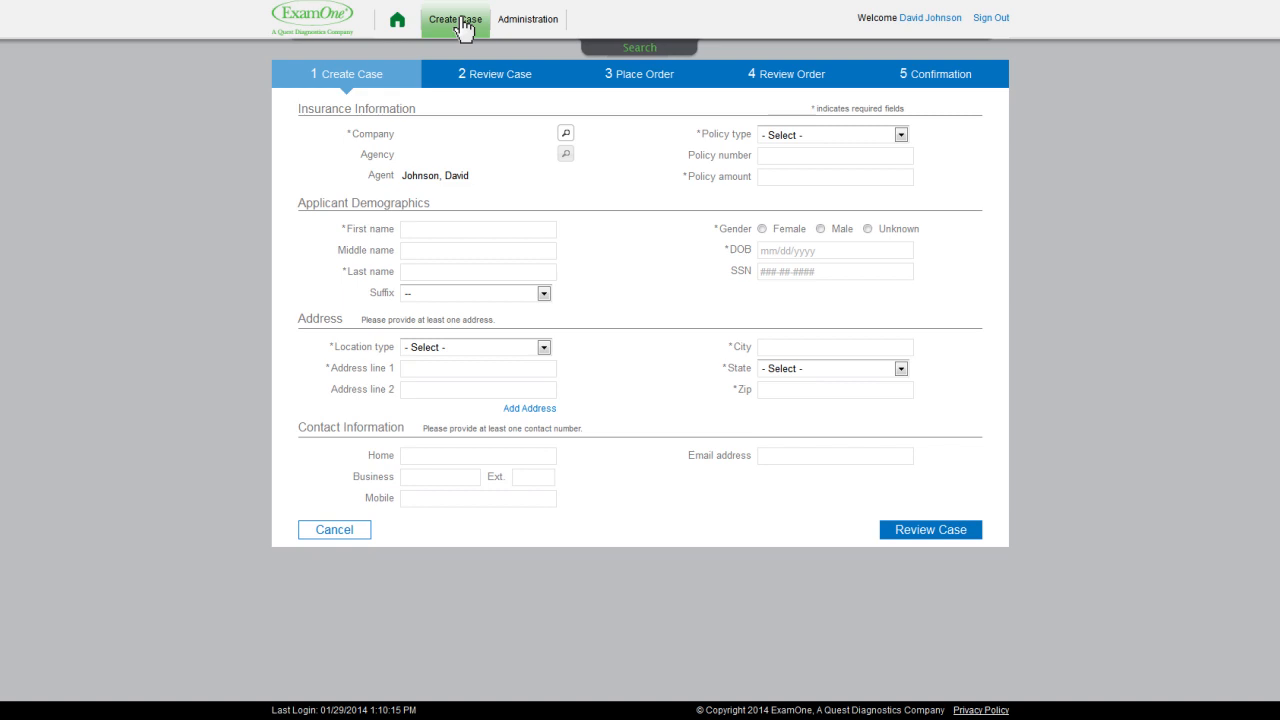
# - Set the case's company to ABC Insurance Company and its agency to John Smith Agency
pyautogui.click(565, 138)
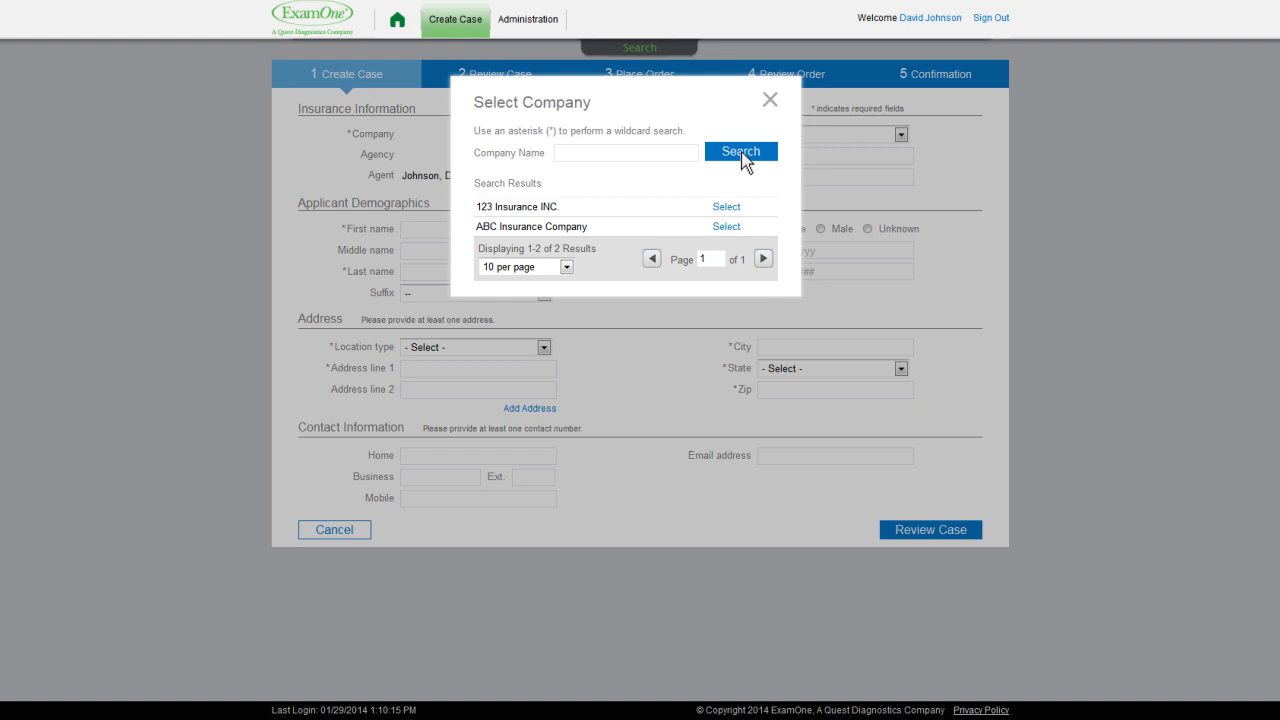
pyautogui.click(727, 228)
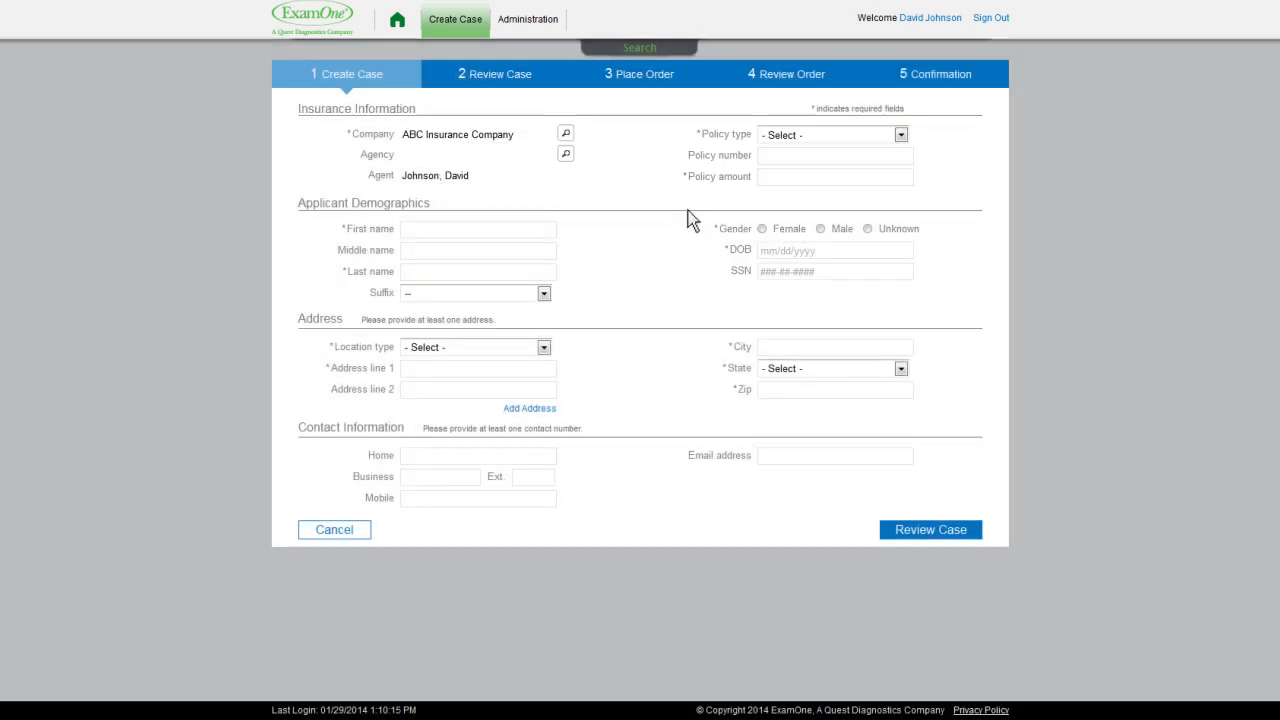
pyautogui.click(566, 154)
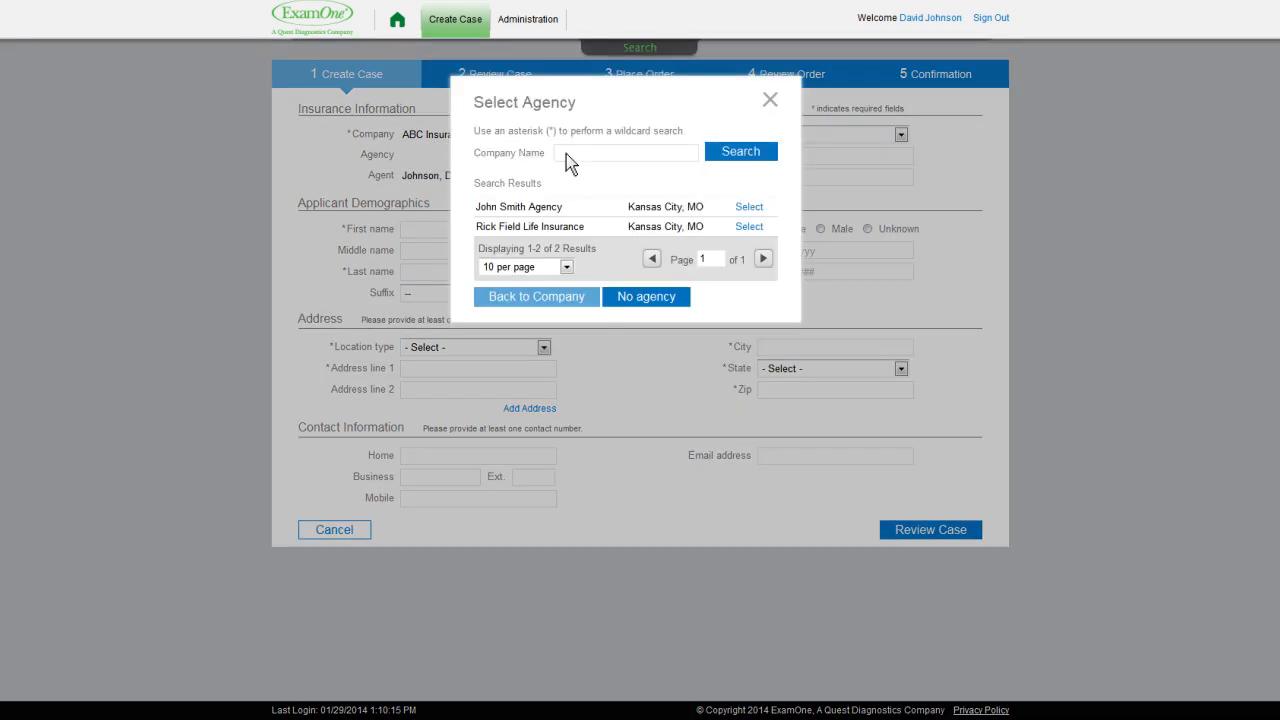
pyautogui.click(748, 207)
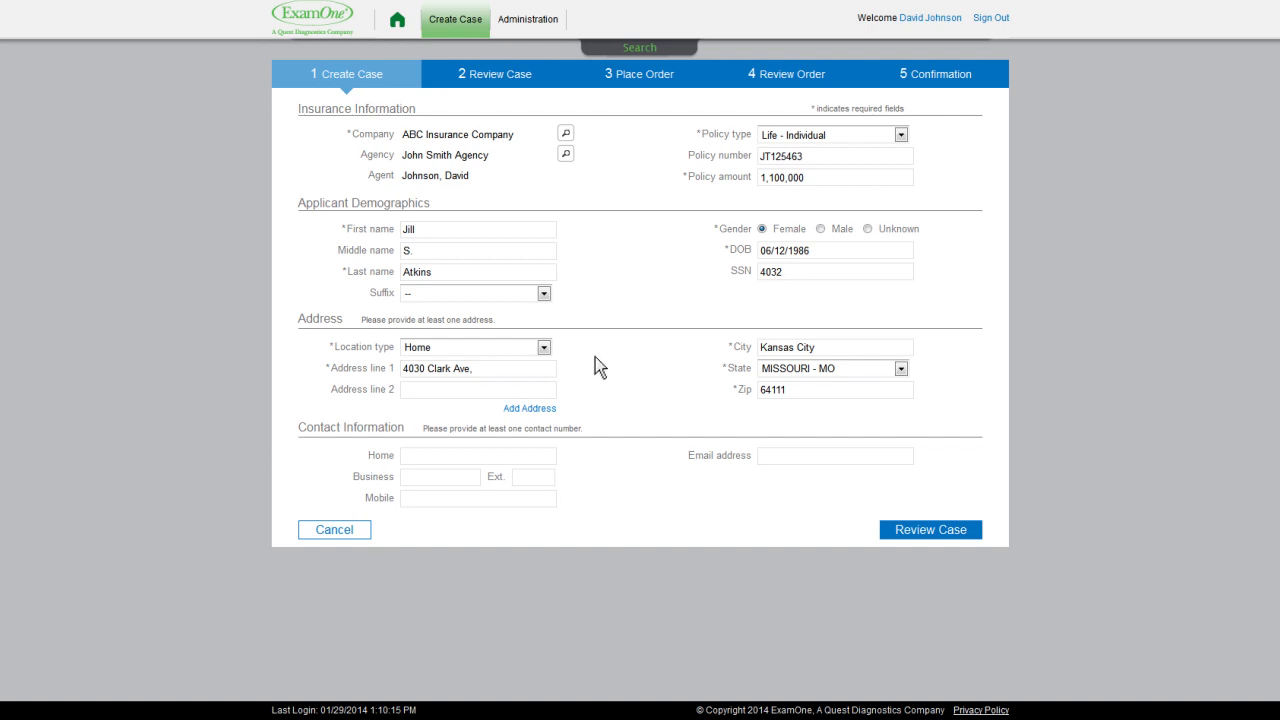
# - Add a second address of type Business for the applicant and send the completed case form to review
pyautogui.click(527, 409)
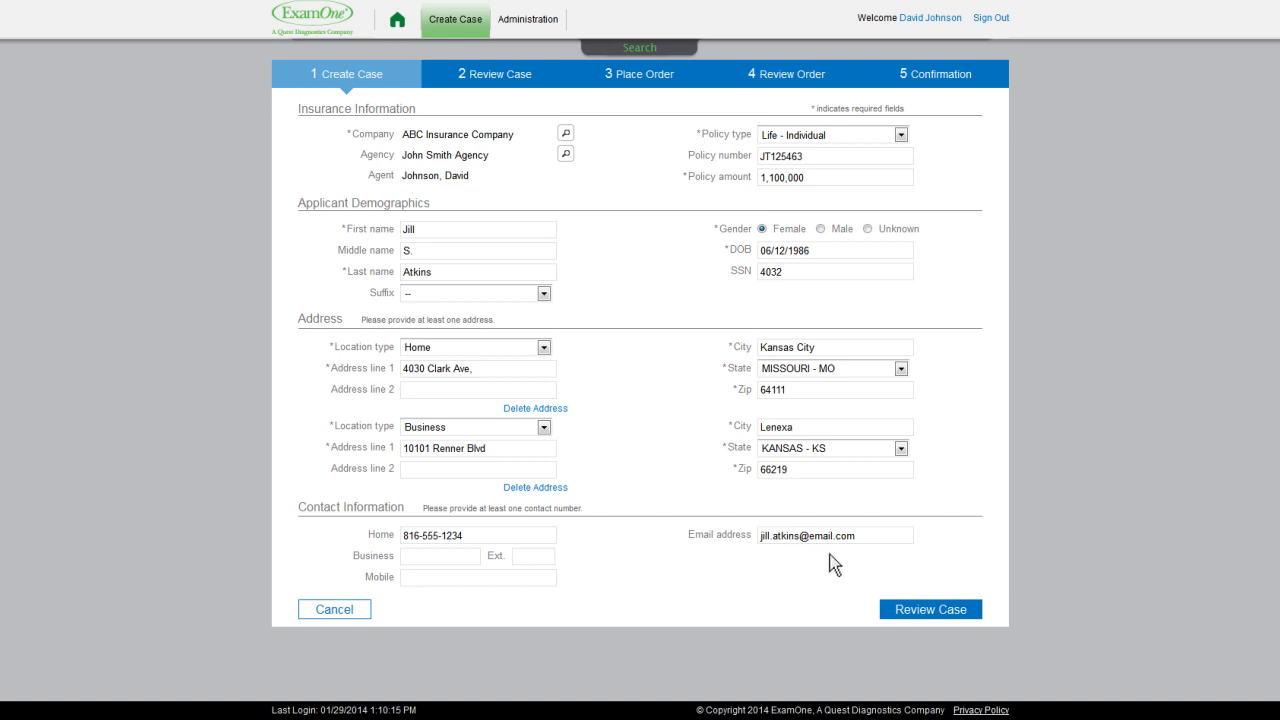
pyautogui.click(931, 610)
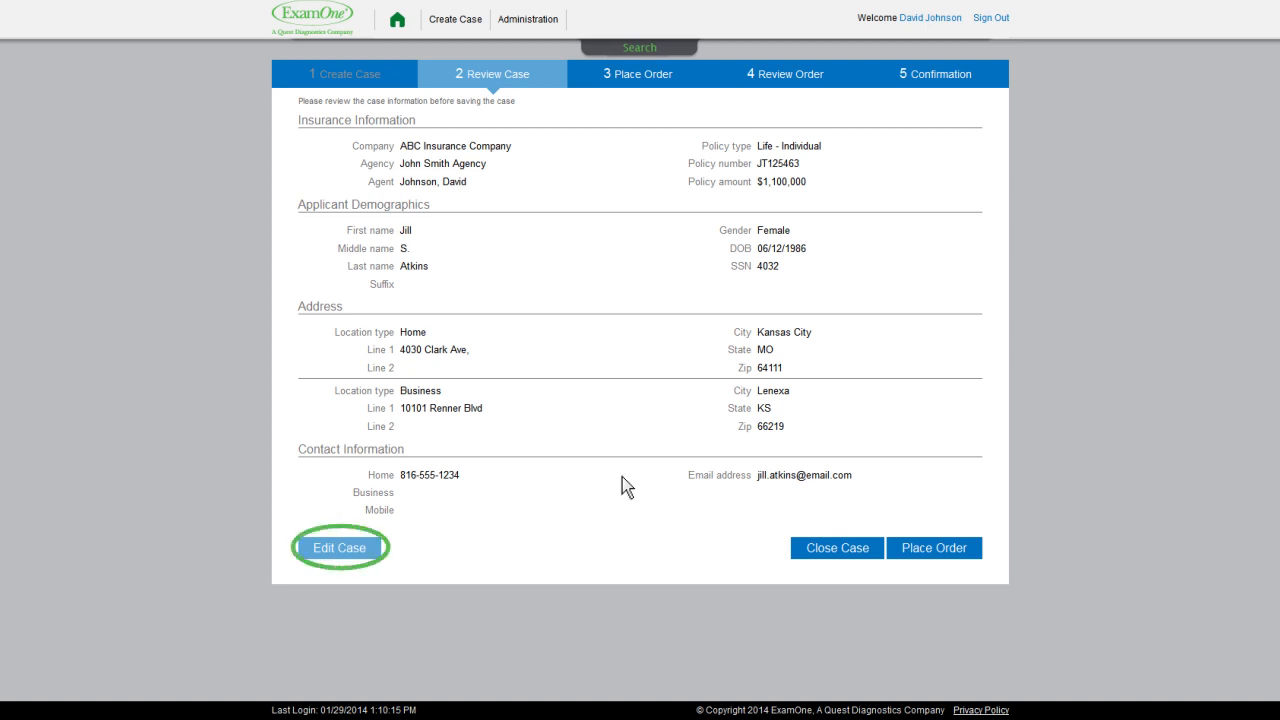
# - Continue from the case review to placing an order, proceeding with the new case instead of a matched duplicate applicant
pyautogui.click(932, 547)
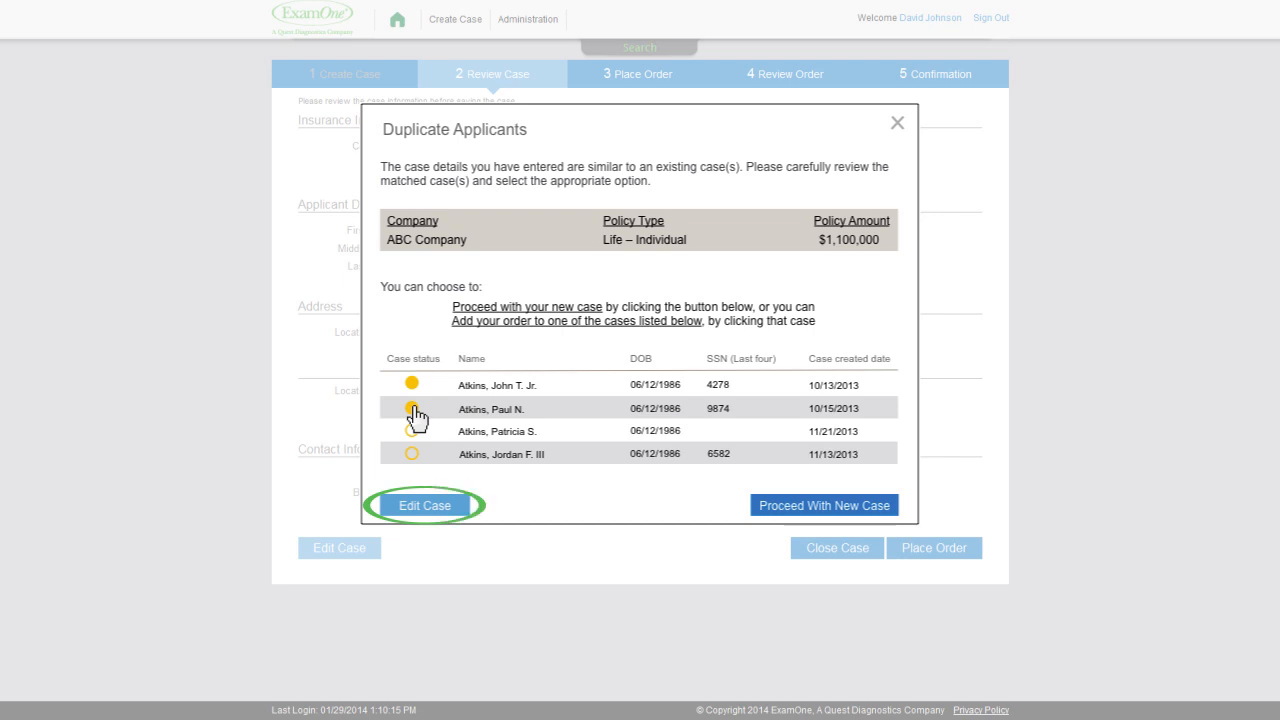
pyautogui.click(415, 416)
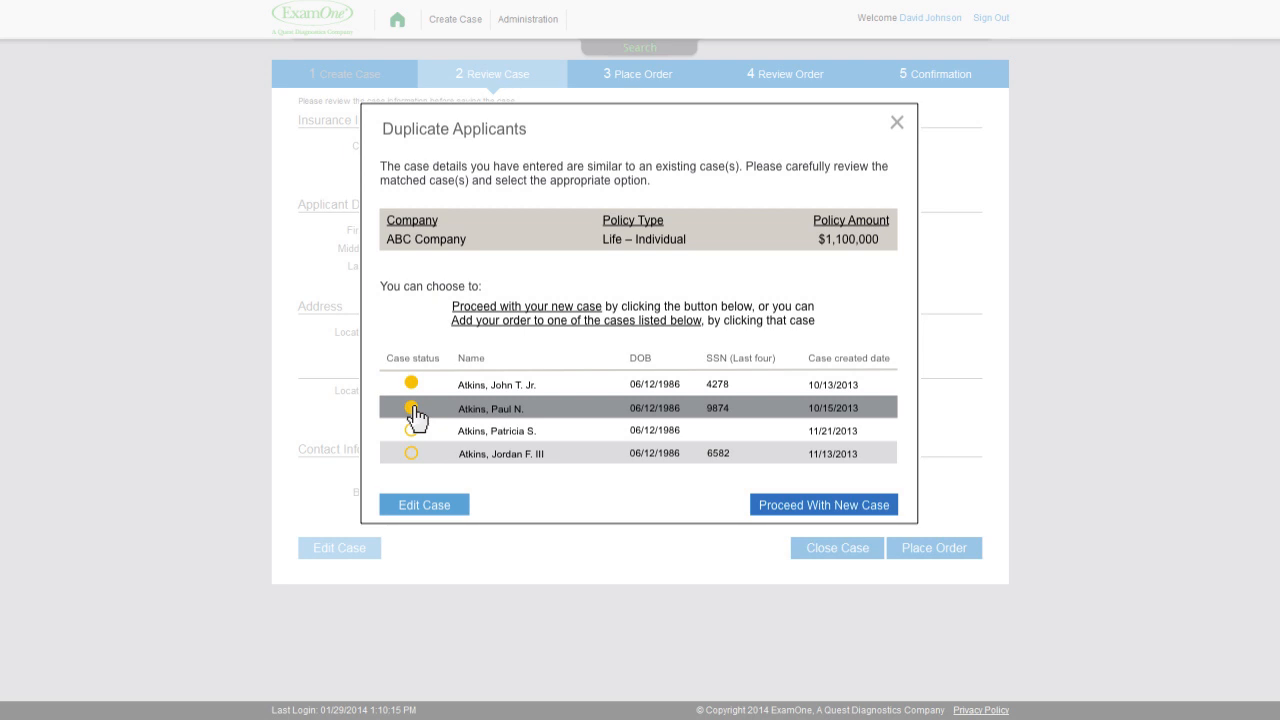
pyautogui.click(831, 504)
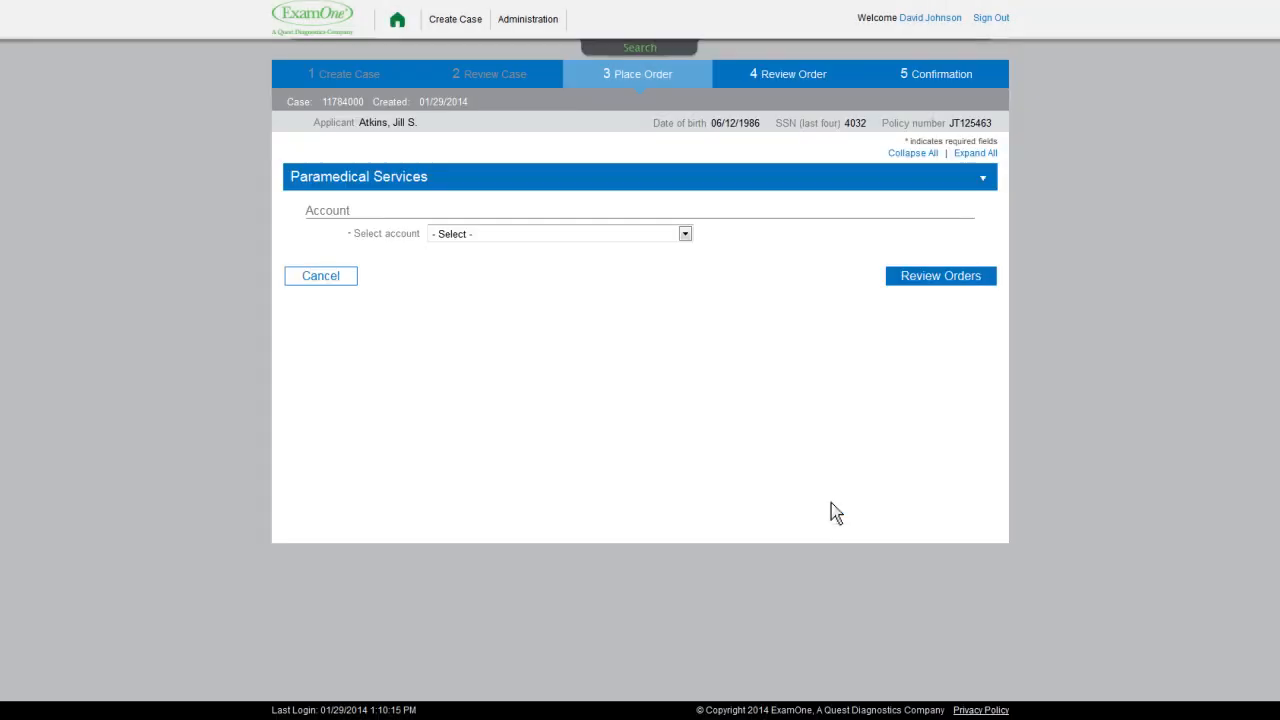
# - Choose ABC Insurance Account 1 and override the diagnosed services, noting that the underwriter wishes to drop the Blood service
pyautogui.click(686, 234)
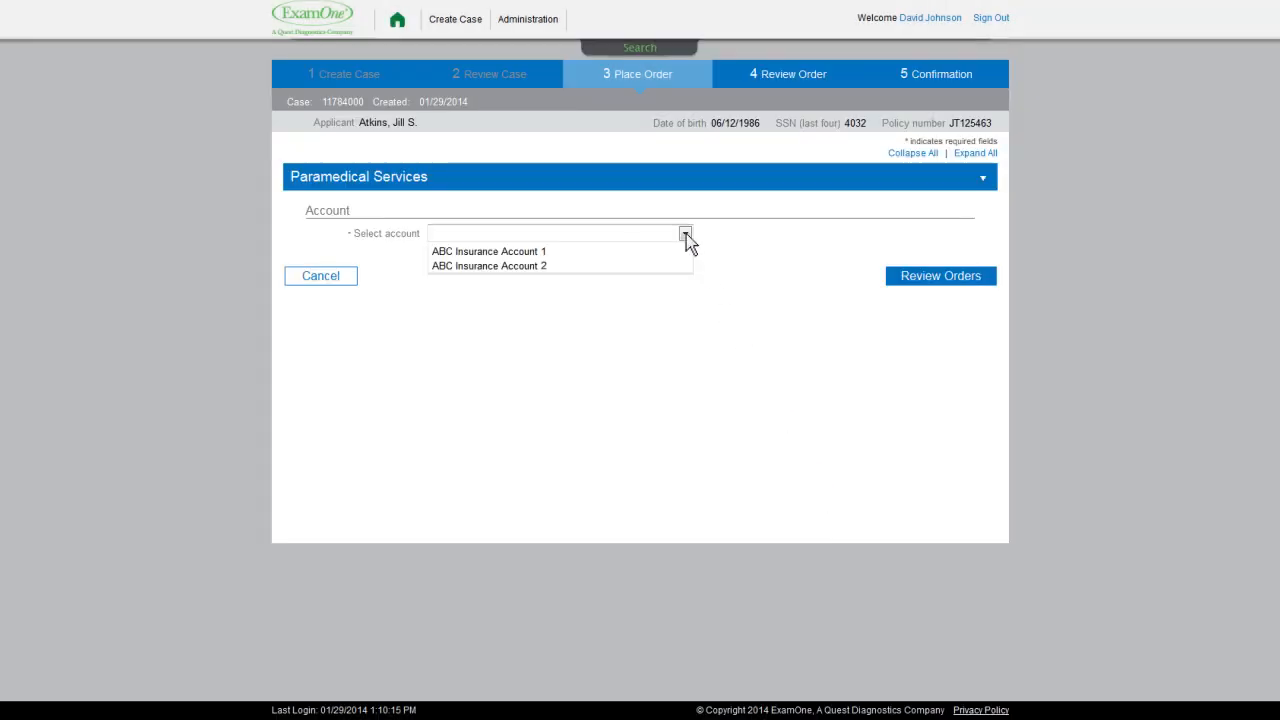
pyautogui.click(486, 251)
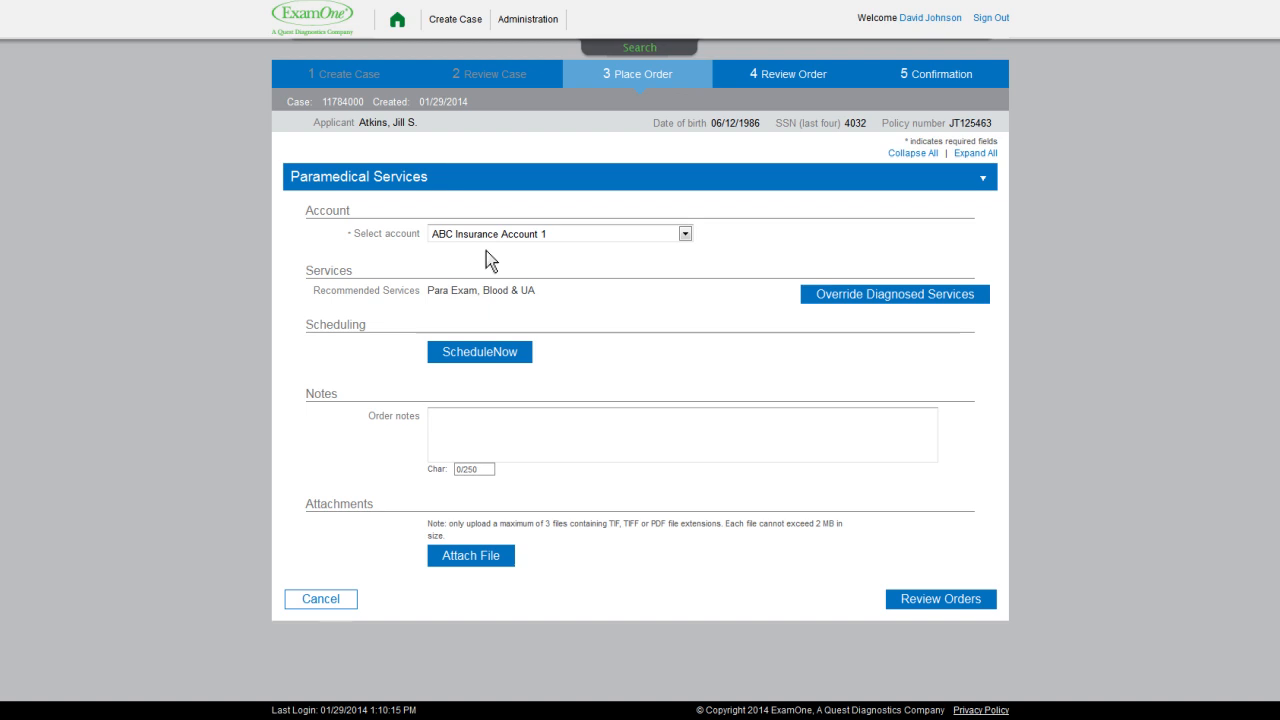
pyautogui.click(893, 293)
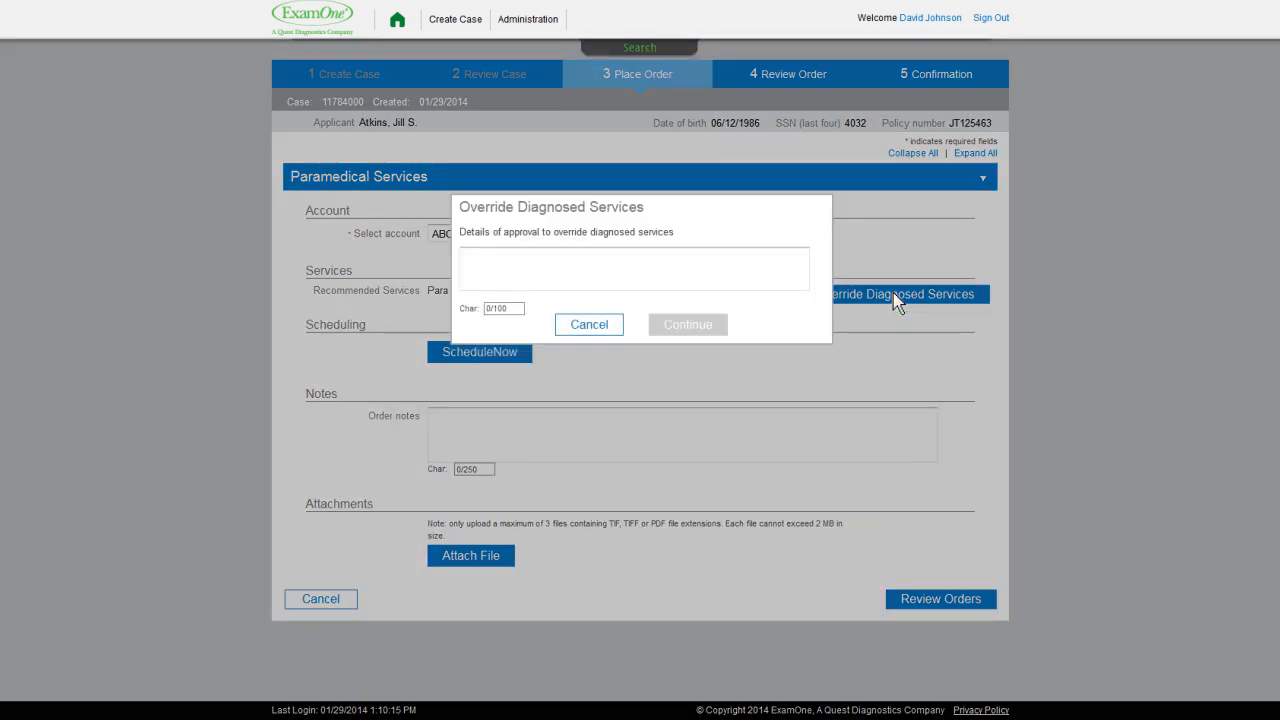
pyautogui.write('Unde')
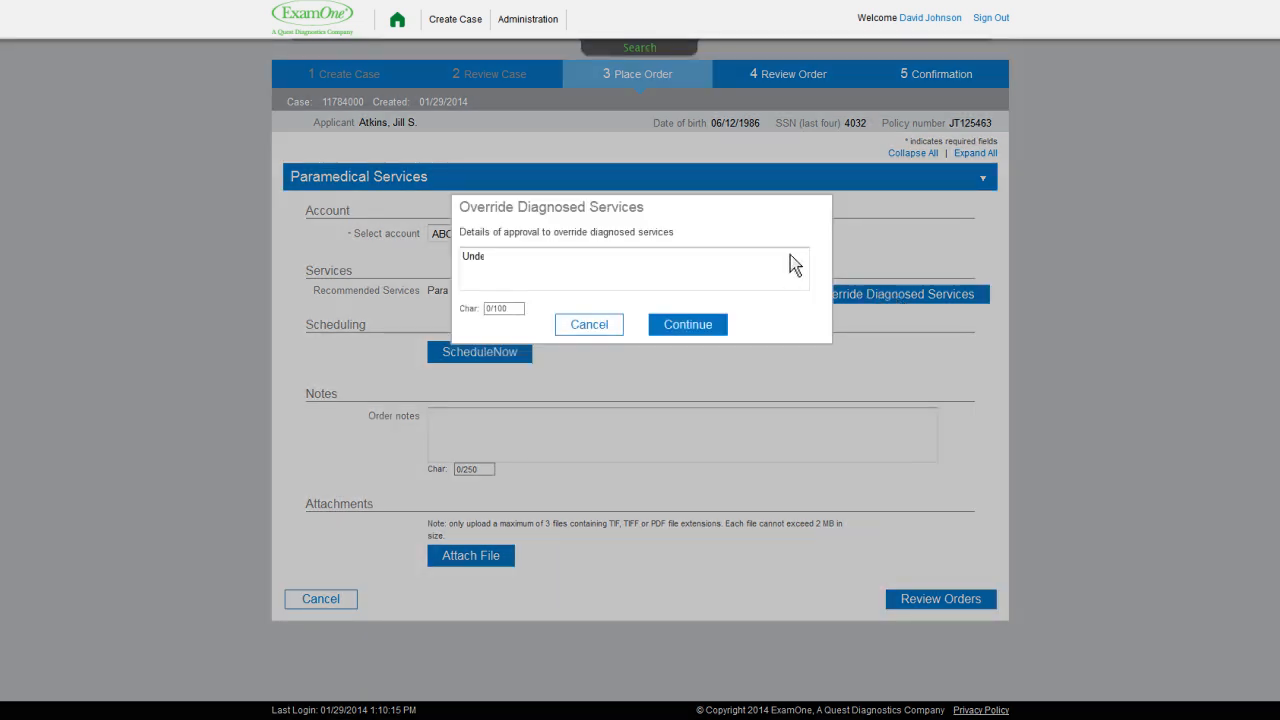
pyautogui.write('rwriter Jane Doe wishes to drop the Blood service.')
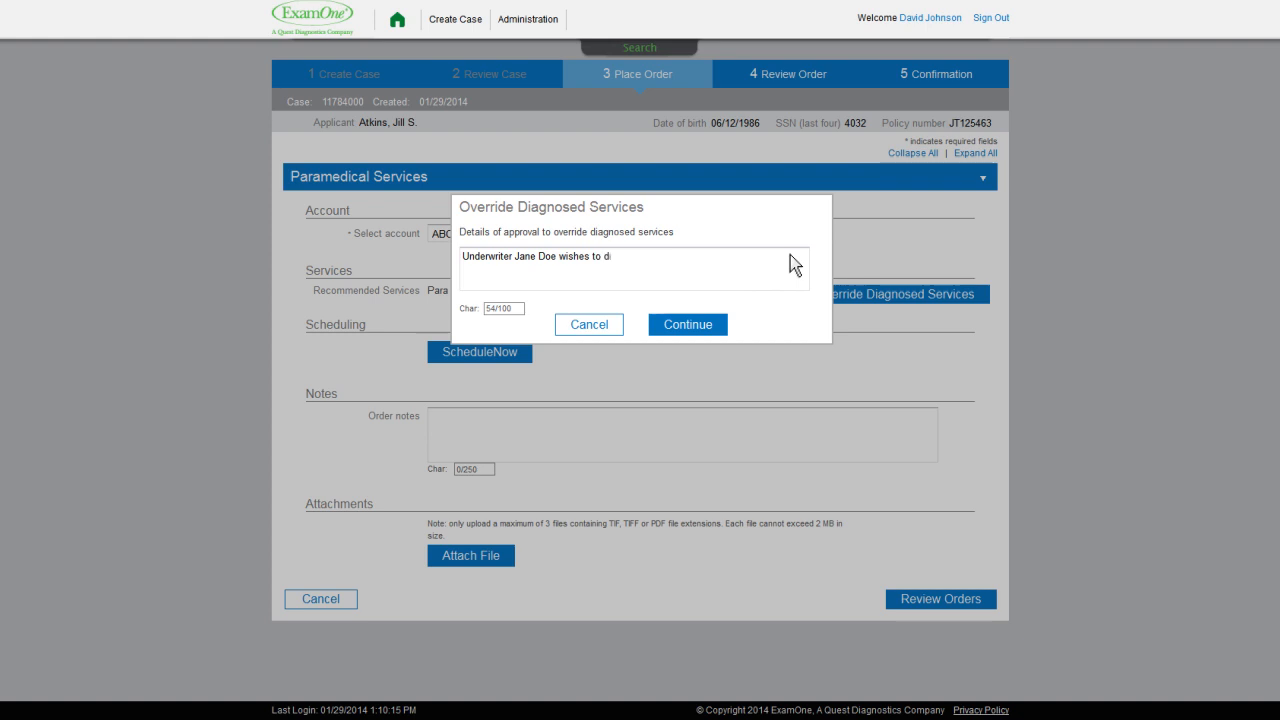
pyautogui.click(688, 324)
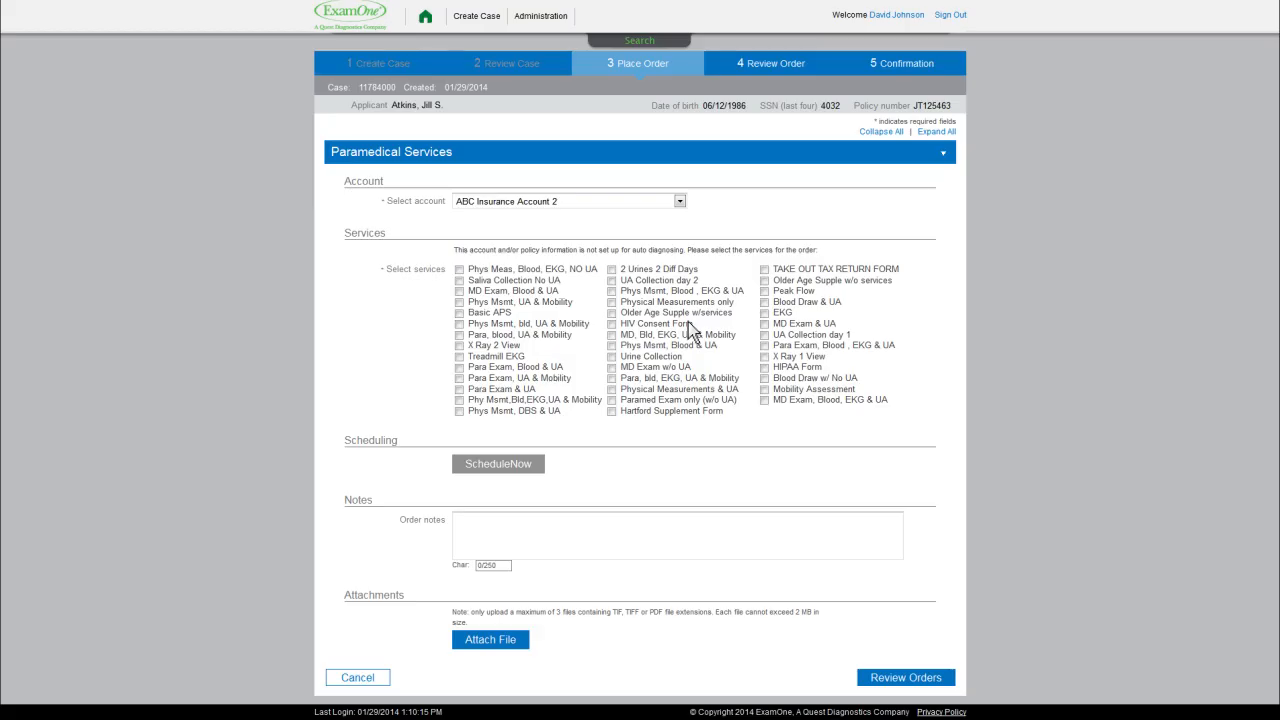
# - Select the Para Exam & UA service for the order and start scheduling the appointment
pyautogui.click(460, 399)
pyautogui.click(499, 465)
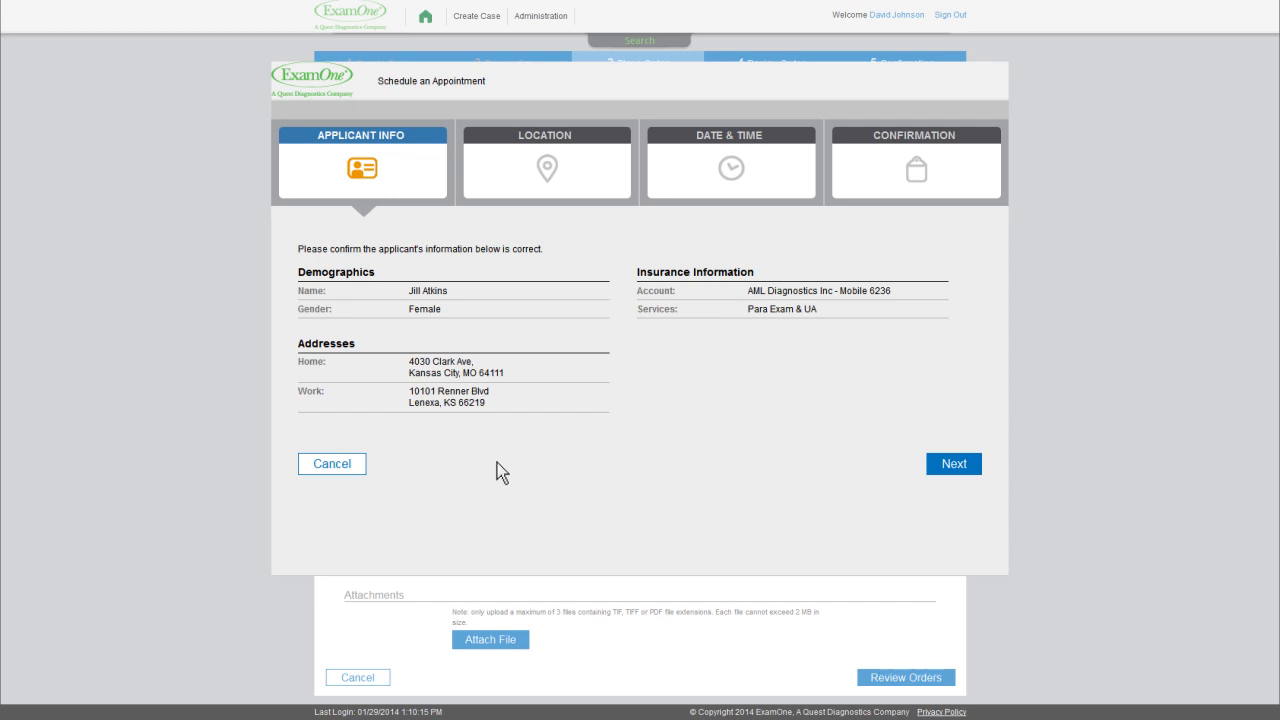
pyautogui.click(326, 463)
pyautogui.click(789, 441)
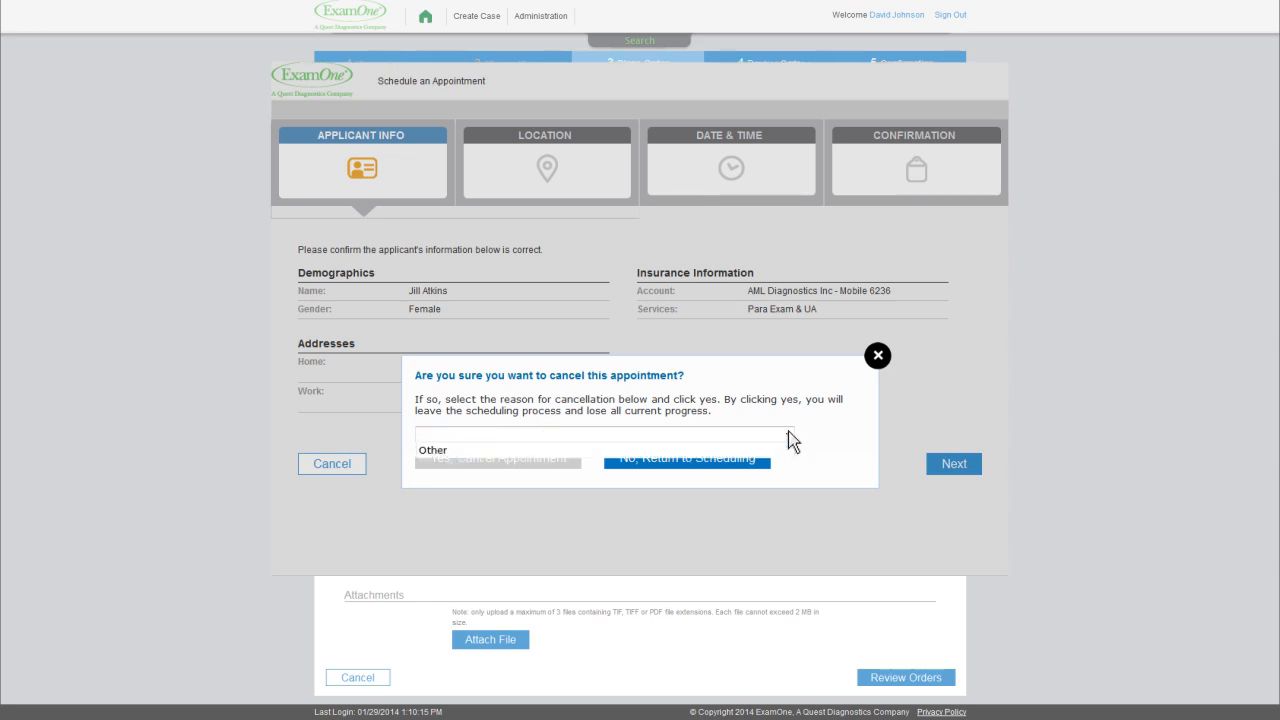
pyautogui.click(432, 452)
pyautogui.click(427, 505)
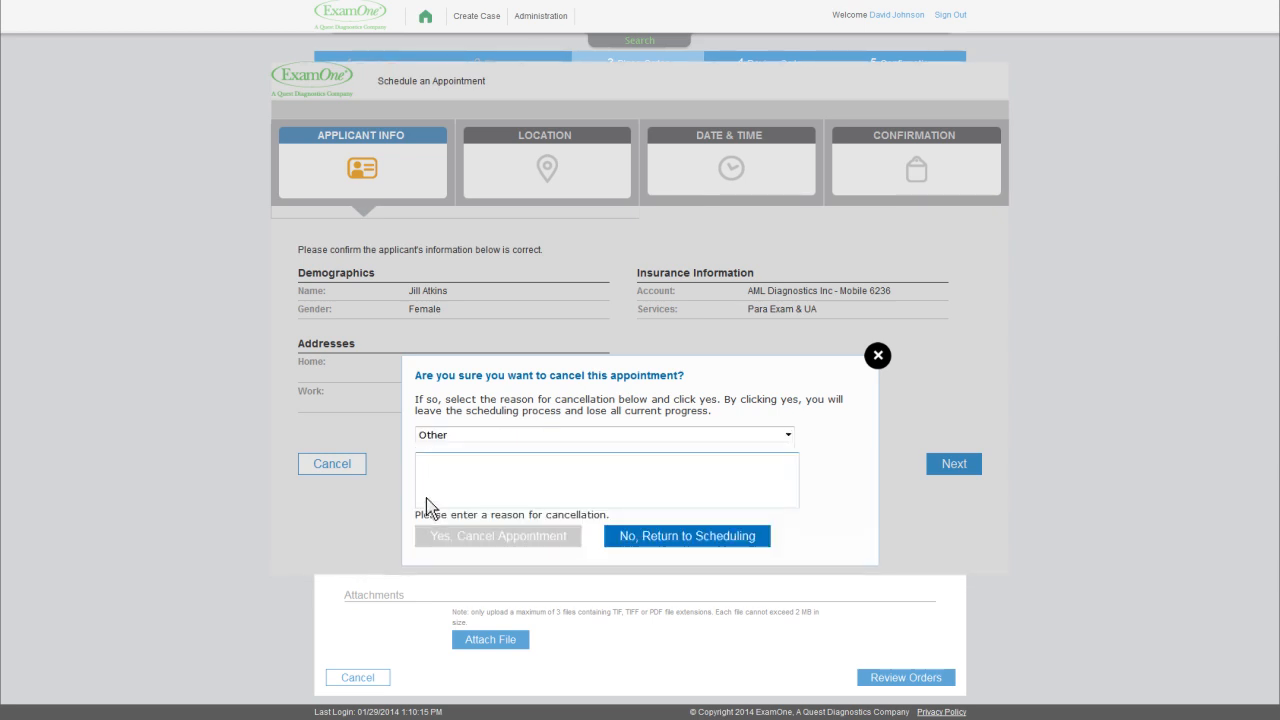
pyautogui.write('Applicant needs to check schedule to find availability.')
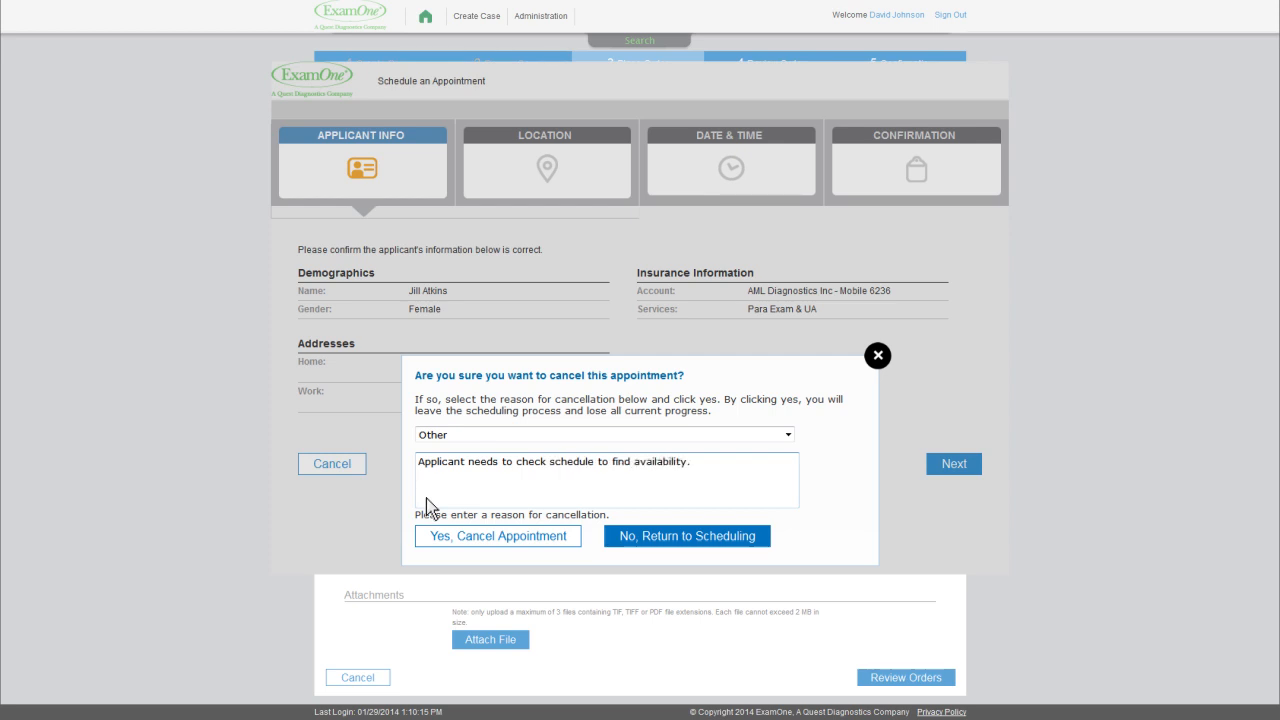
pyautogui.click(655, 540)
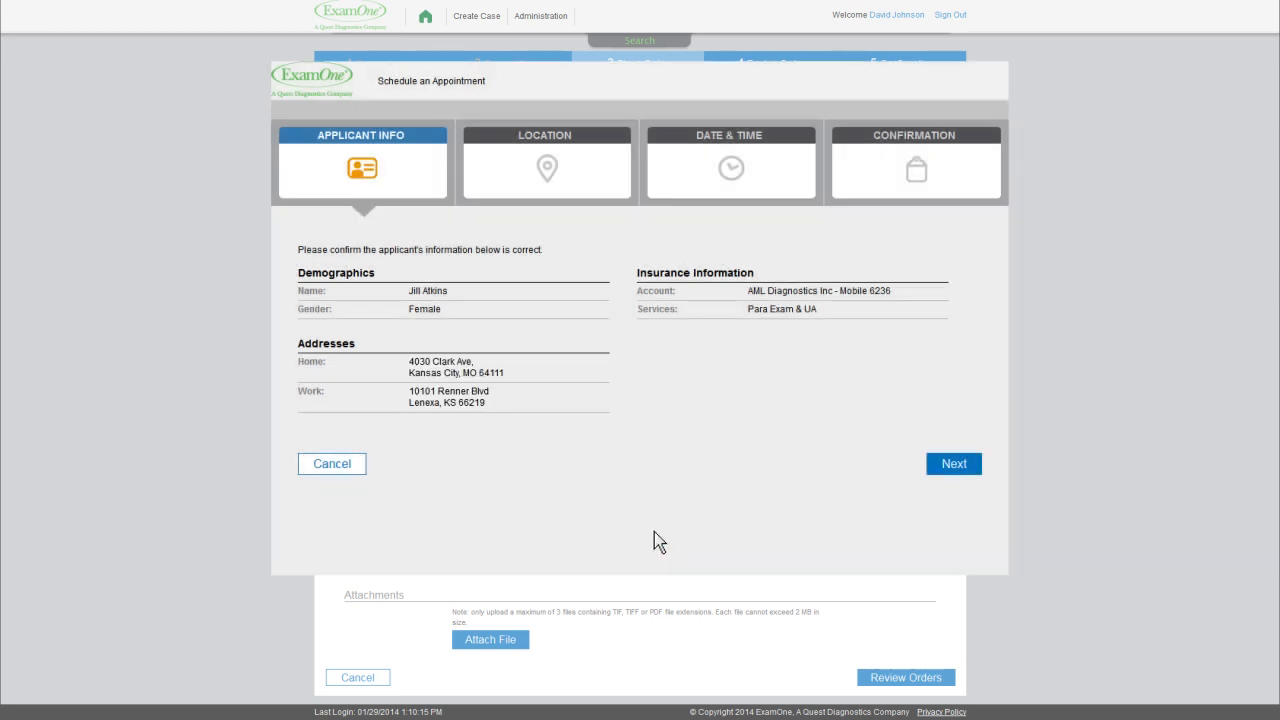
# - Confirm the applicant's information and set the exam location to the personal Home address
pyautogui.click(953, 465)
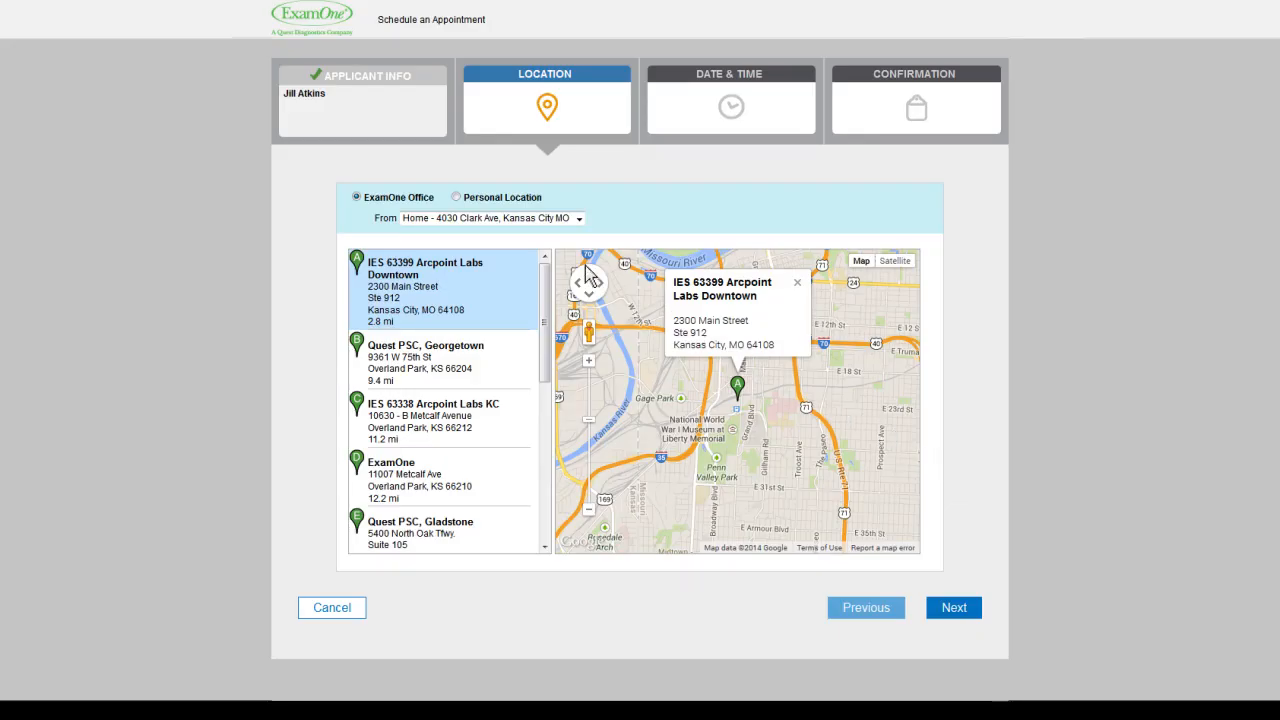
pyautogui.click(458, 198)
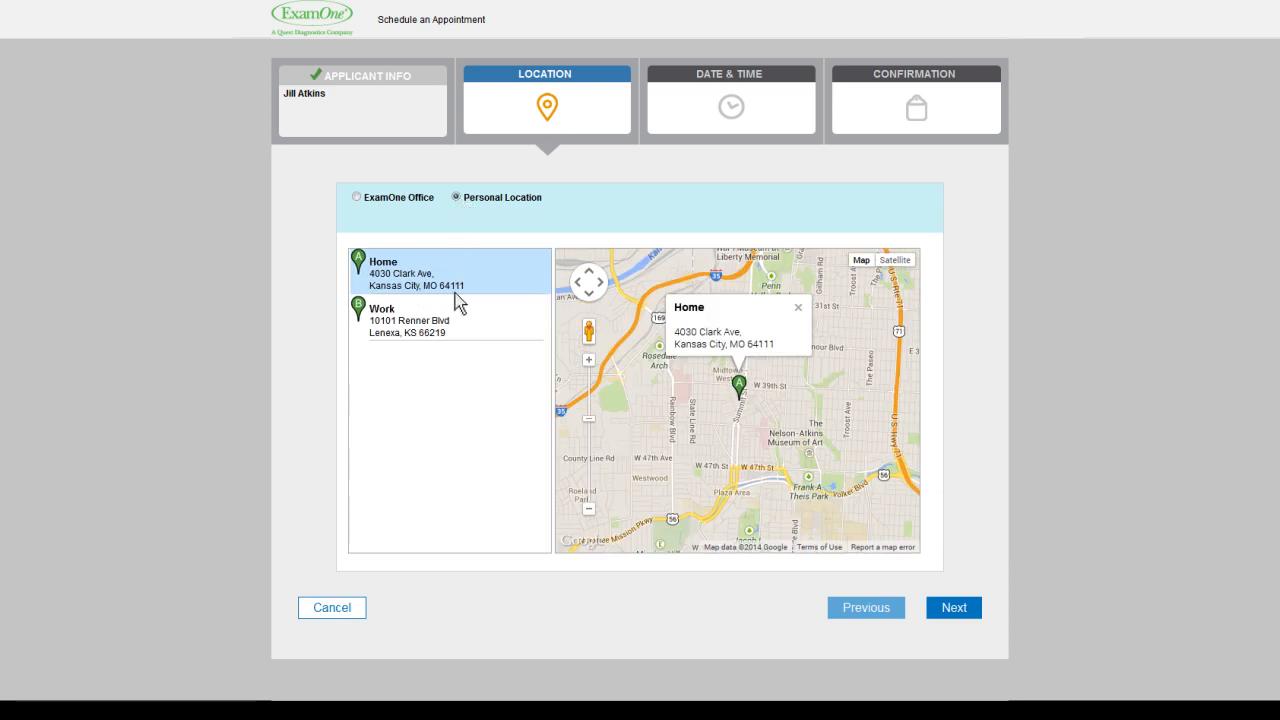
pyautogui.click(458, 322)
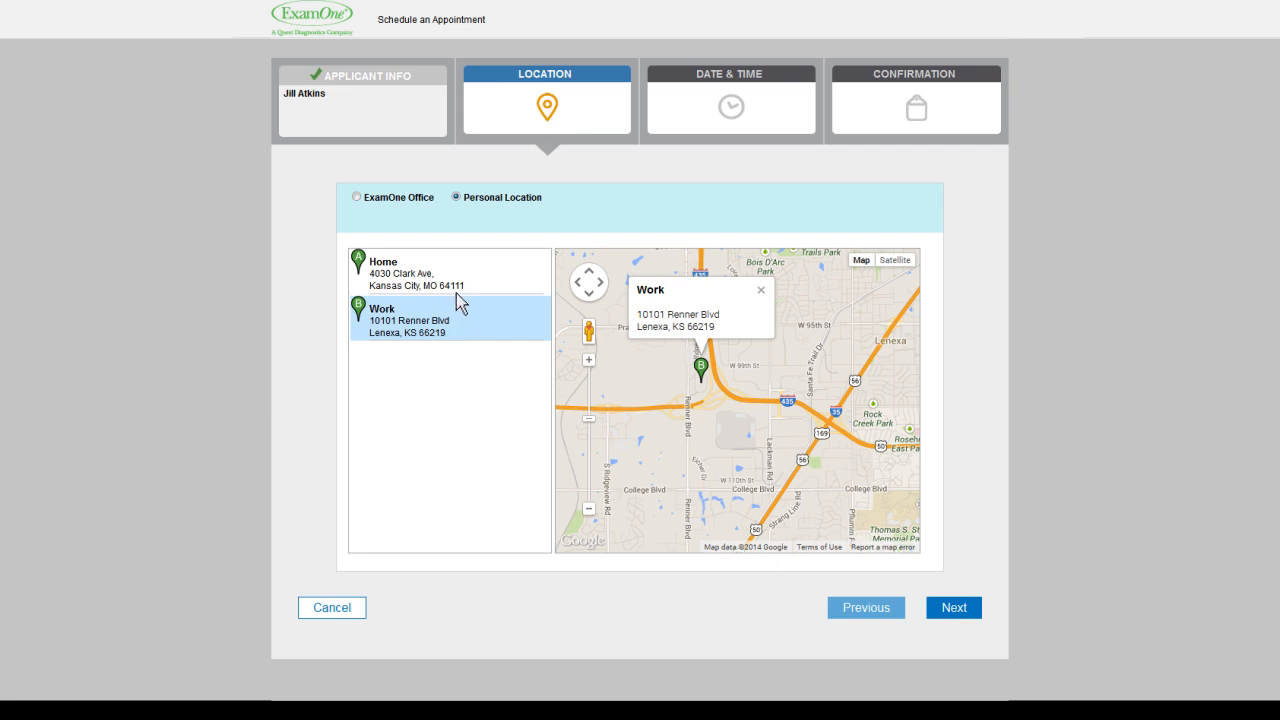
pyautogui.click(459, 272)
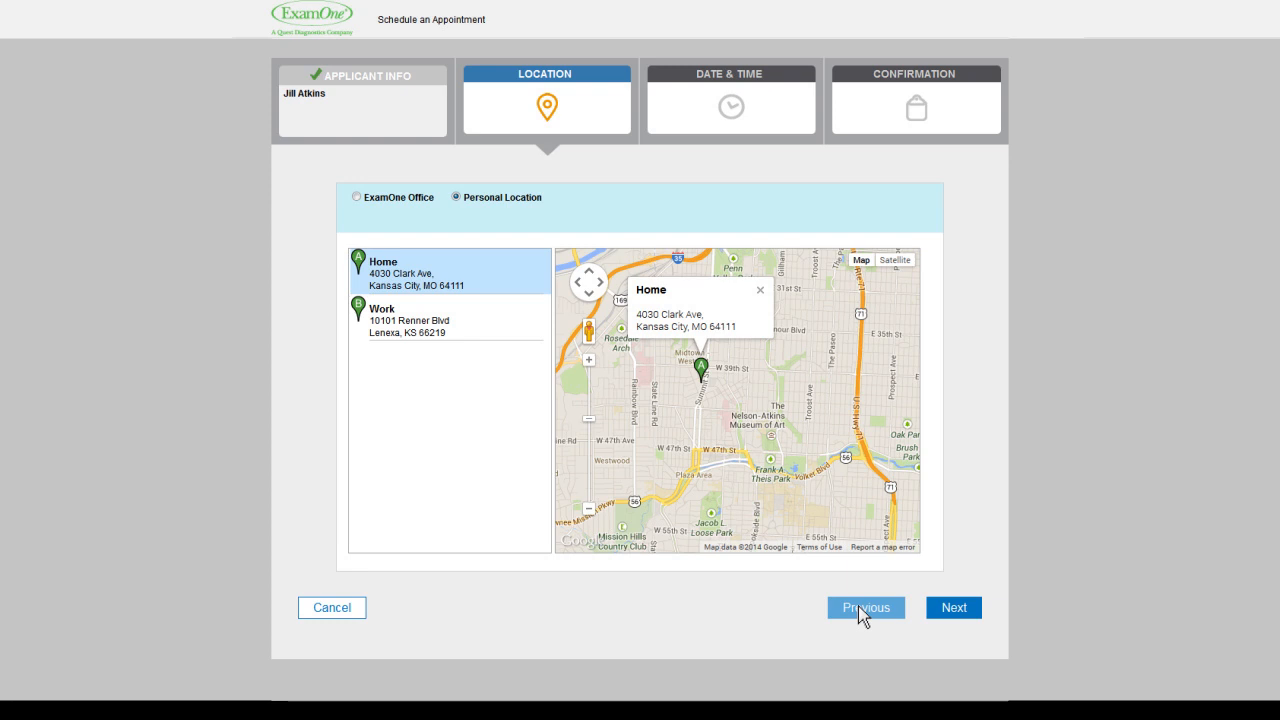
pyautogui.click(956, 606)
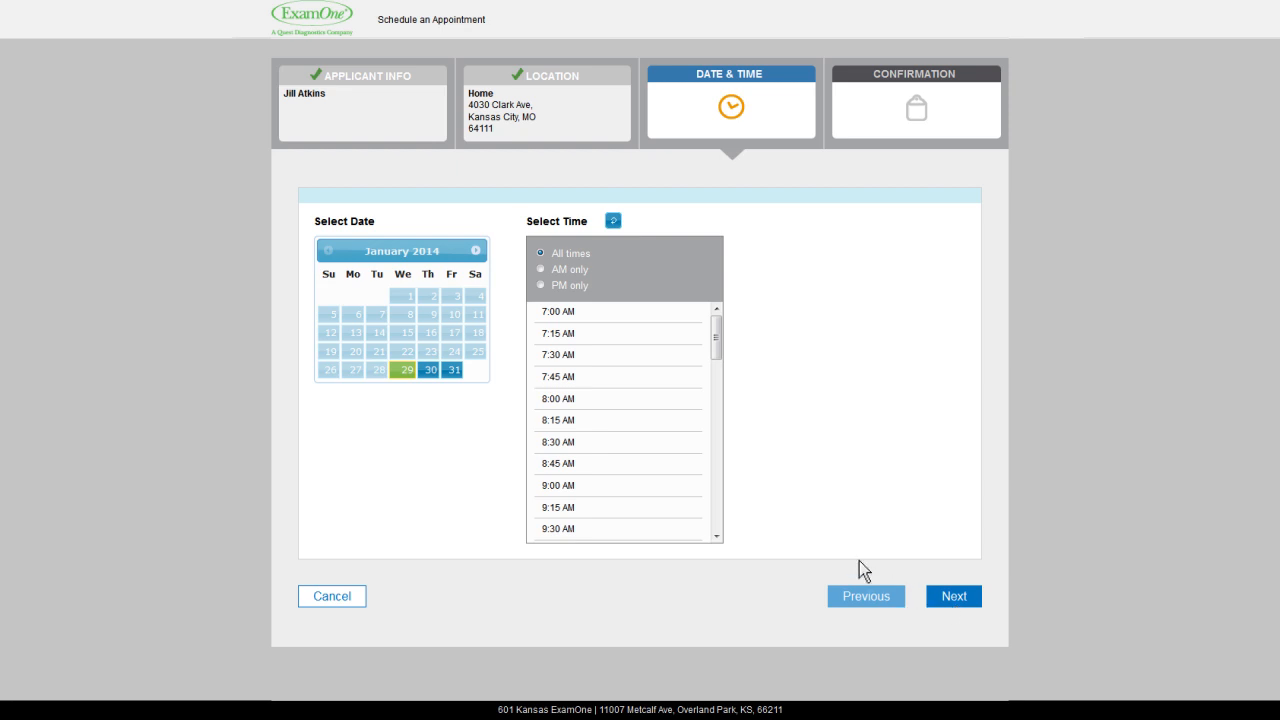
# - Set the appointment to January 31, 2014 at 8:00 AM
pyautogui.click(453, 372)
pyautogui.click(455, 374)
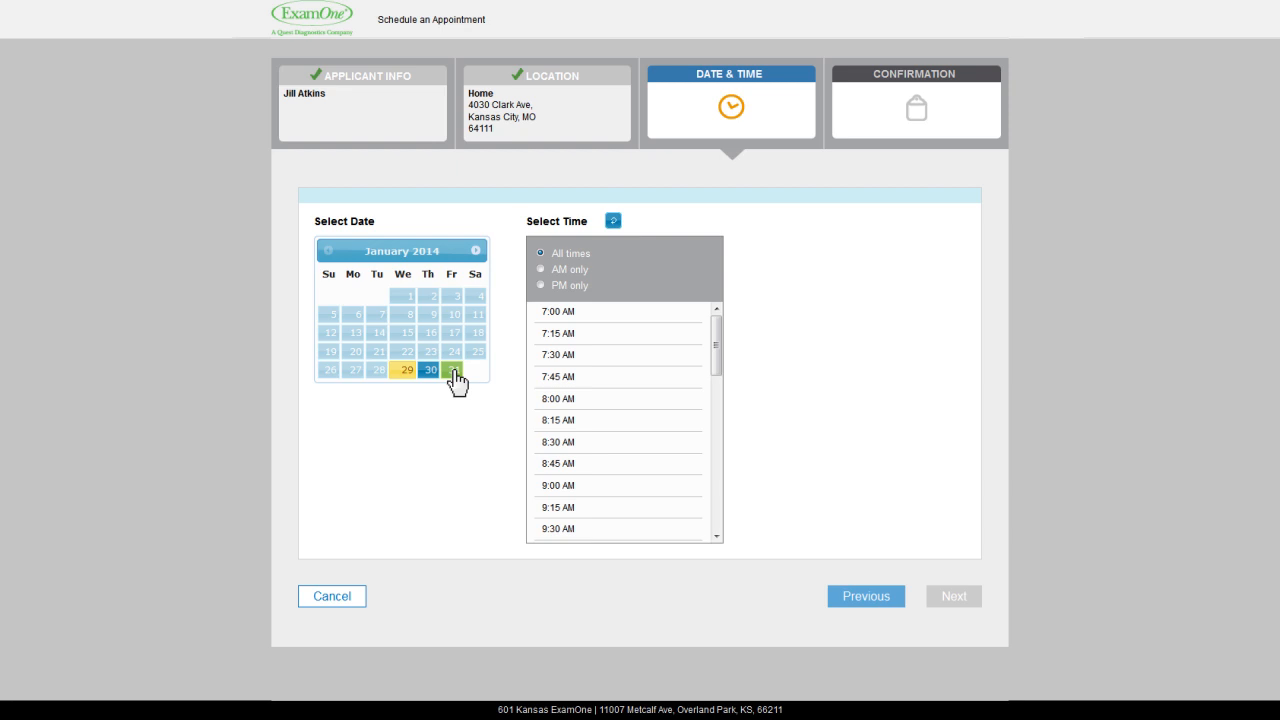
pyautogui.click(588, 400)
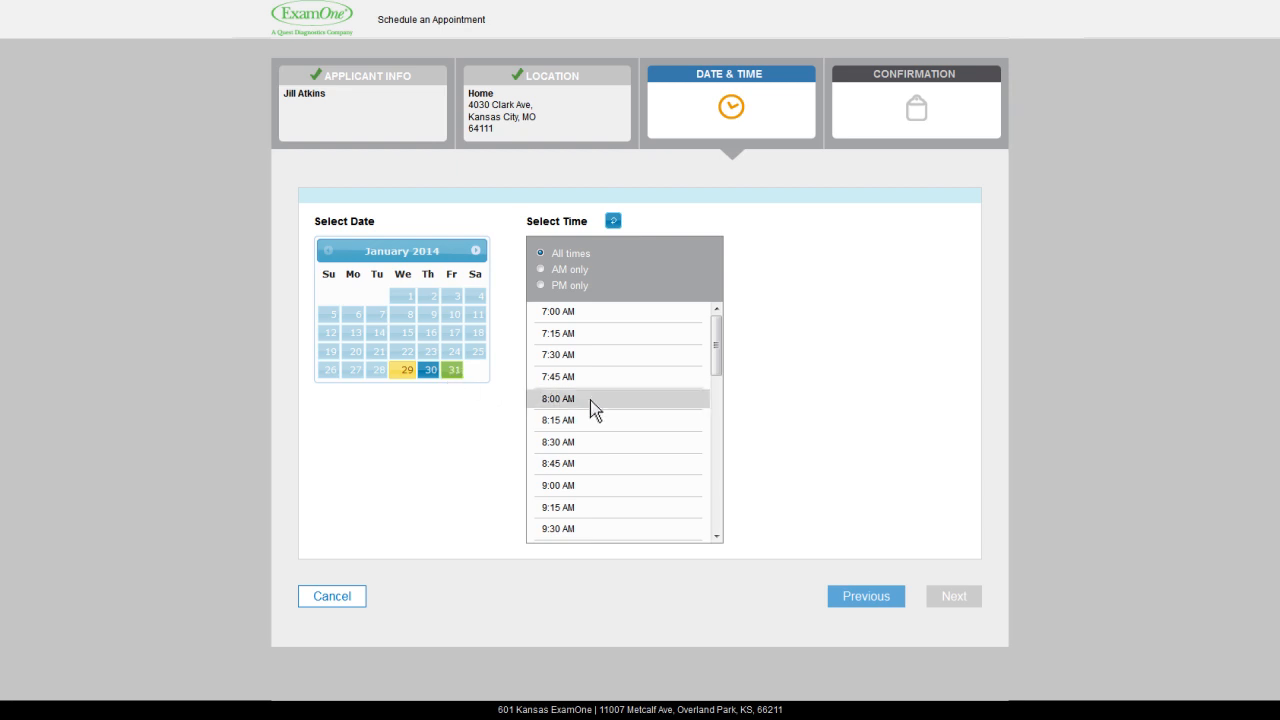
pyautogui.click(591, 401)
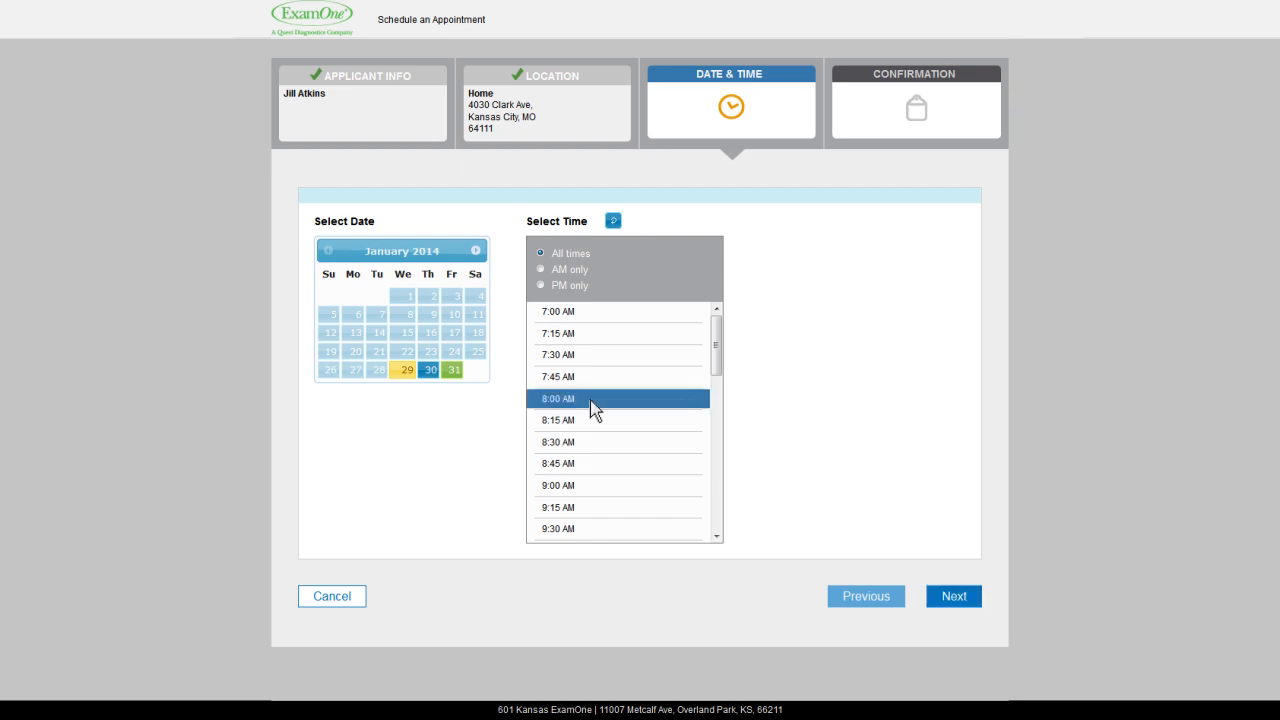
# - Reserve the appointment with the chosen details and return to the order form
pyautogui.click(955, 598)
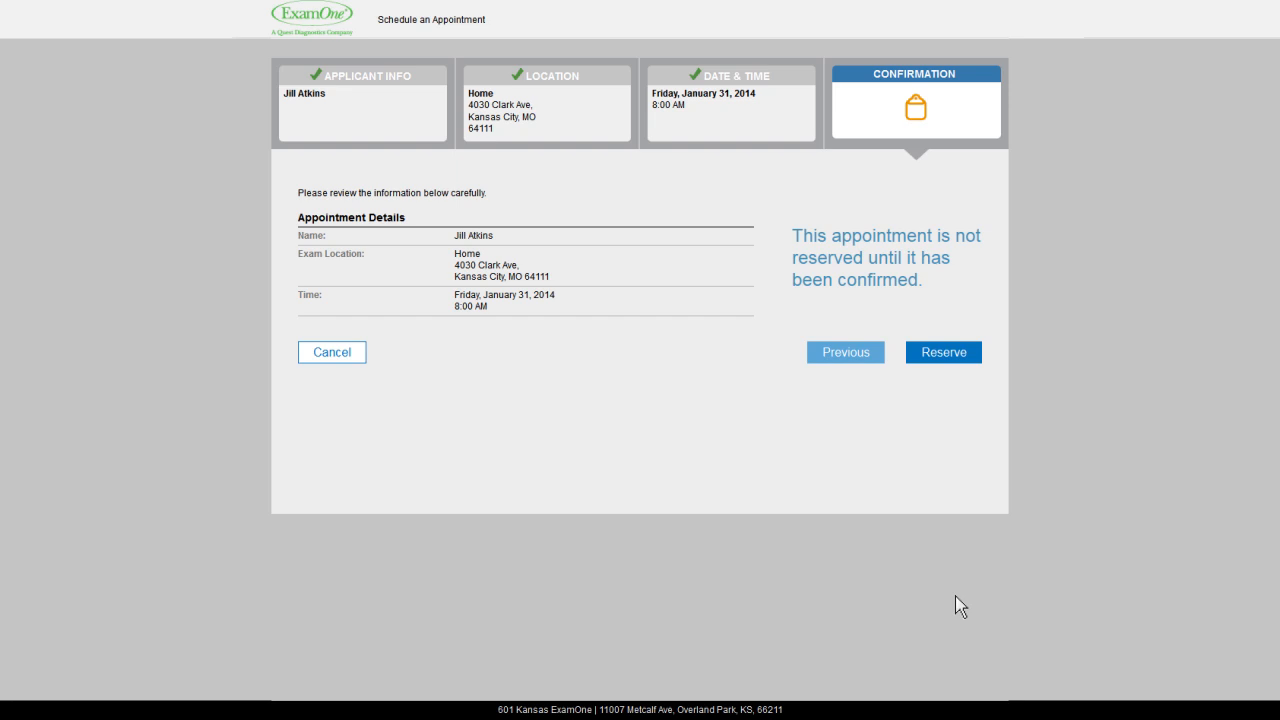
pyautogui.click(943, 358)
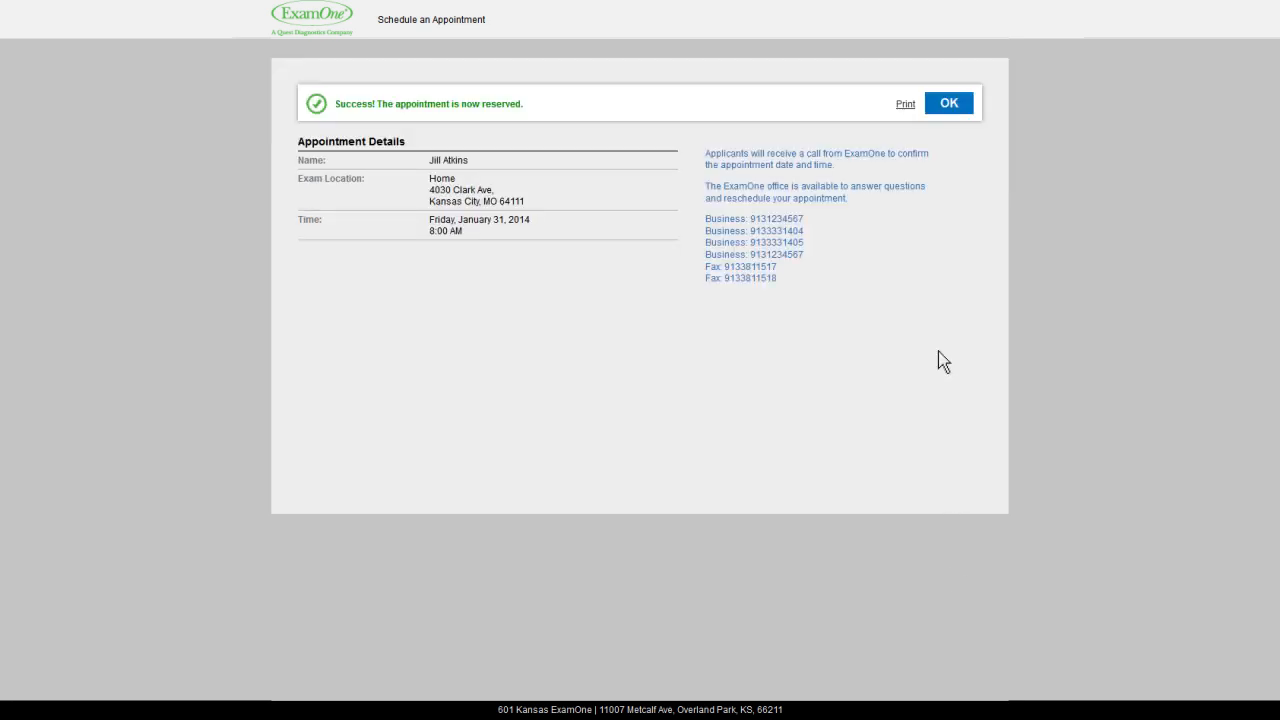
pyautogui.click(949, 105)
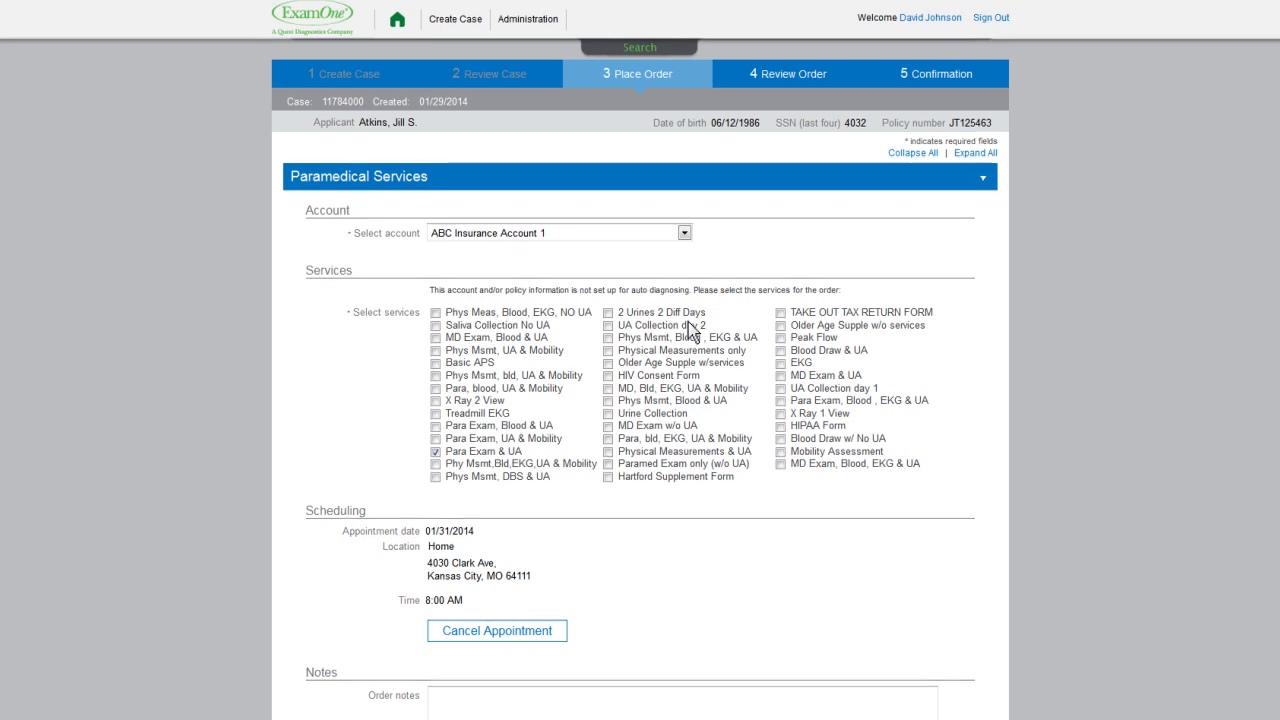
# - Enter the order note "Applicant is scared of needles."
pyautogui.scroll(-3, 688, 322)
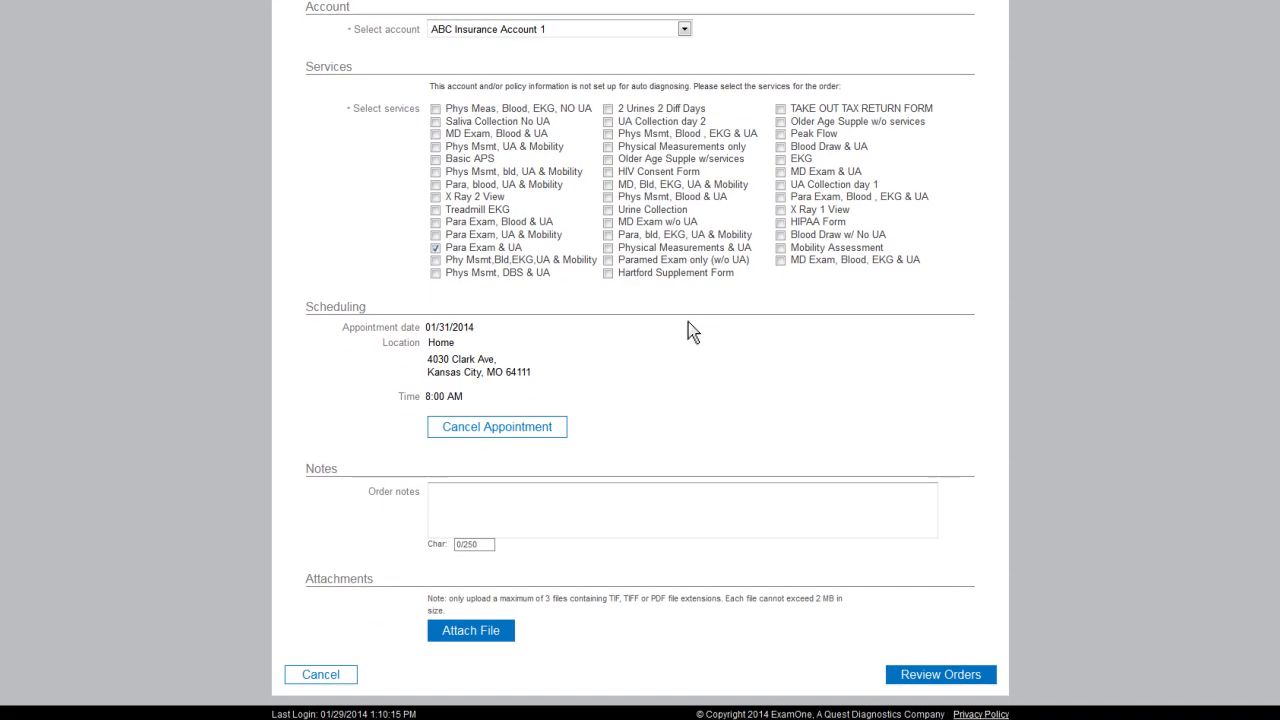
pyautogui.write('Applicant is scared of needles.')
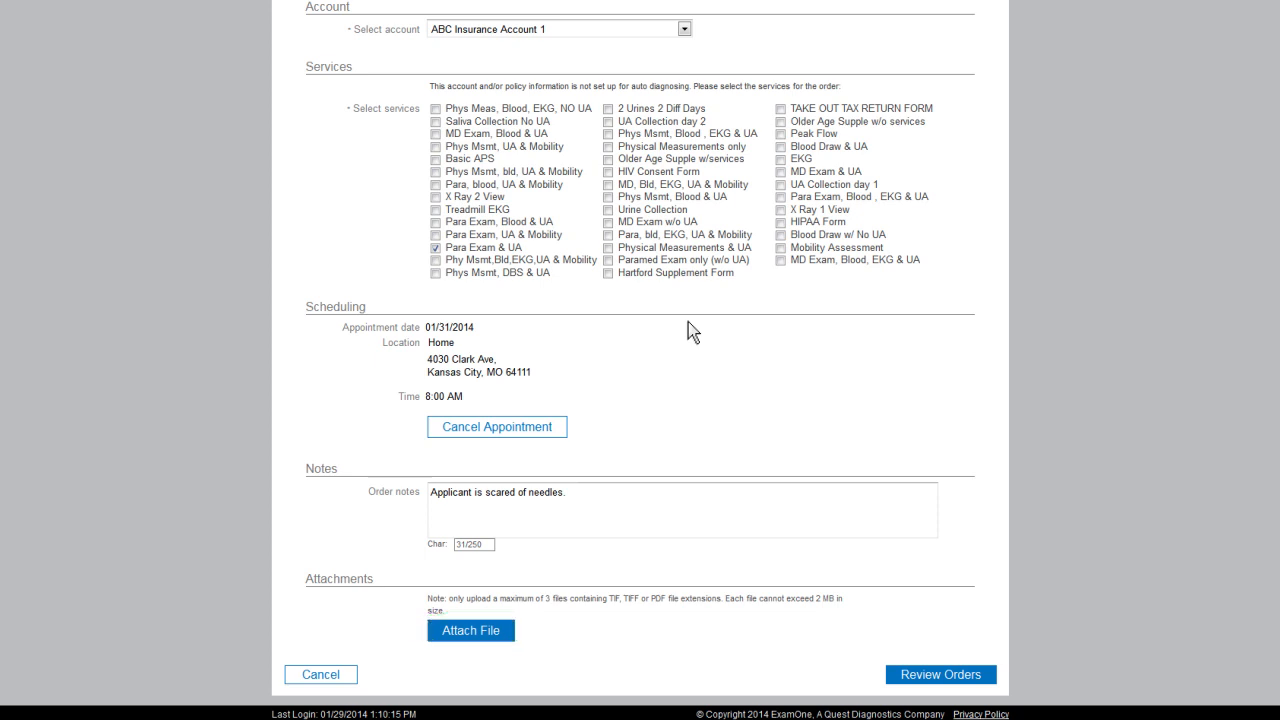
# - Review and submit the paramedical order, and open the submitted case's details
pyautogui.click(940, 676)
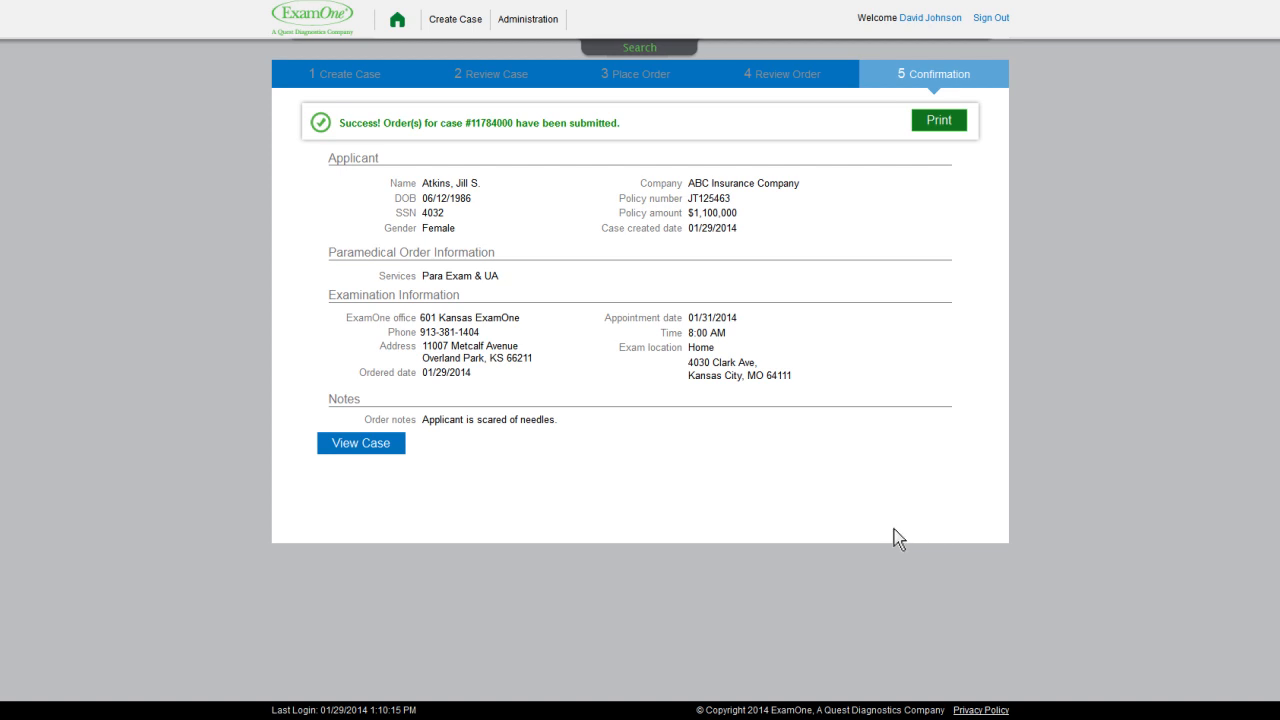
pyautogui.click(397, 453)
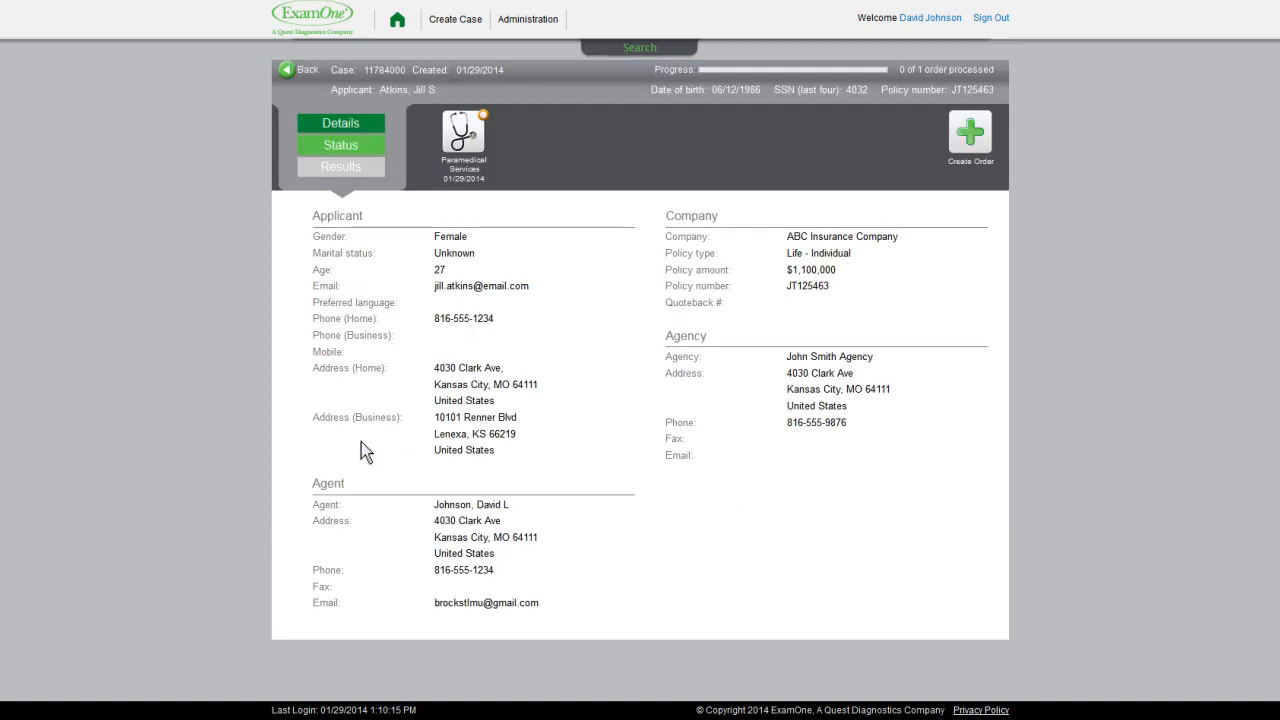